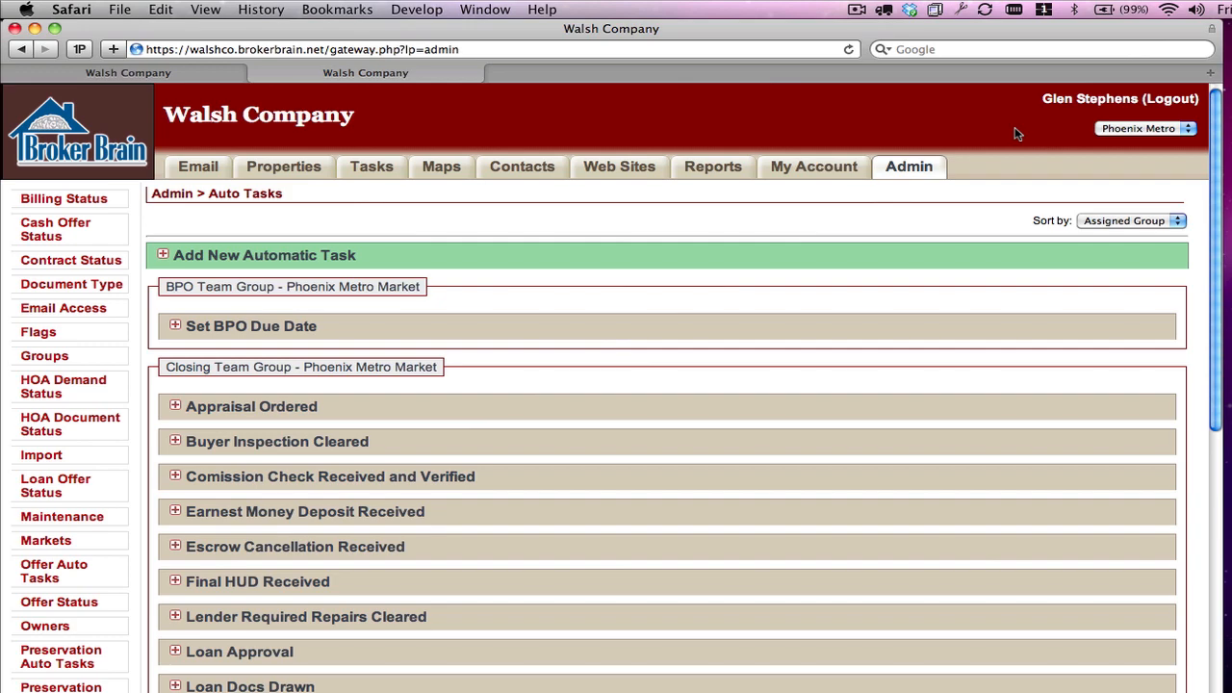
Expand the Set BPO Due Date automatic task and review its task name, days to complete, status triggers and conditions
{"action": "left_click", "coordinate": [175, 326]}
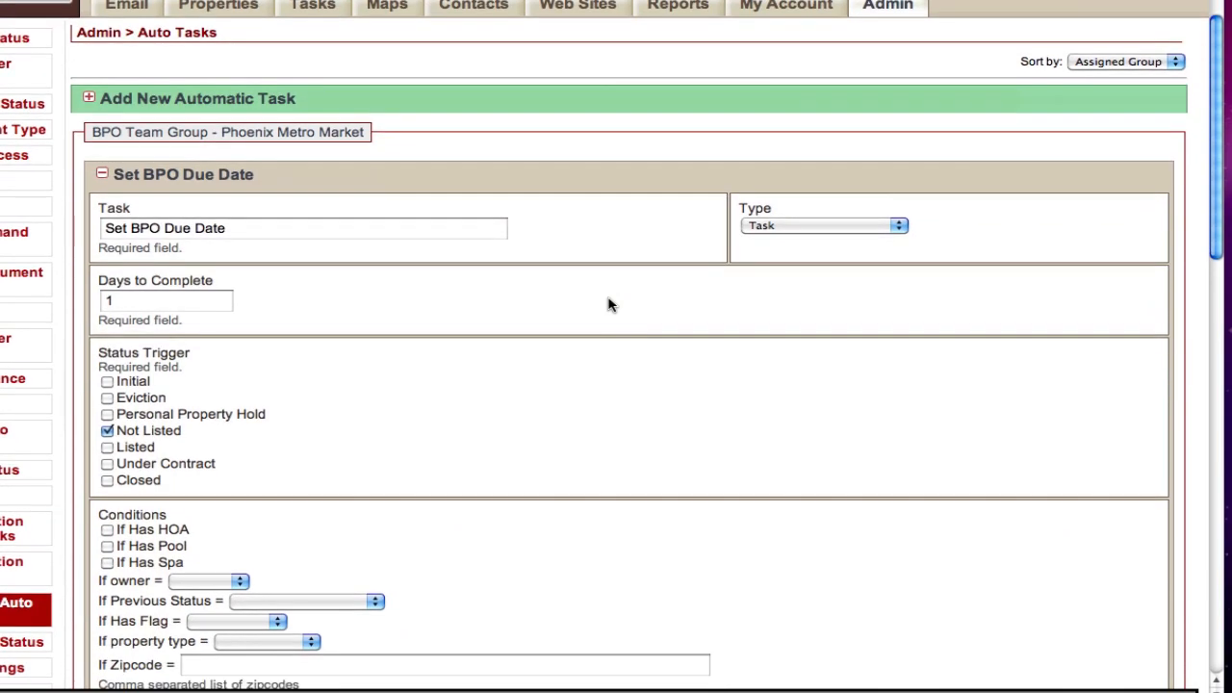
{"action": "scroll", "coordinate": [608, 305], "scroll_direction": "down", "scroll_amount": 2}
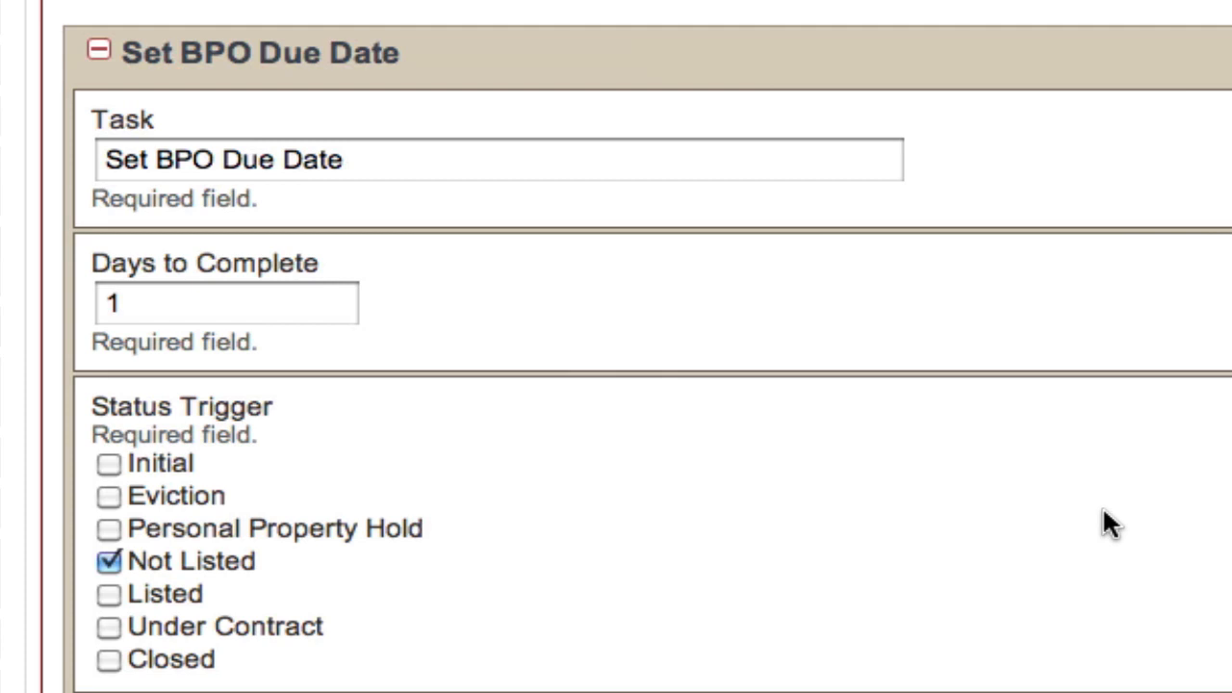
{"action": "left_click", "coordinate": [498, 166]}
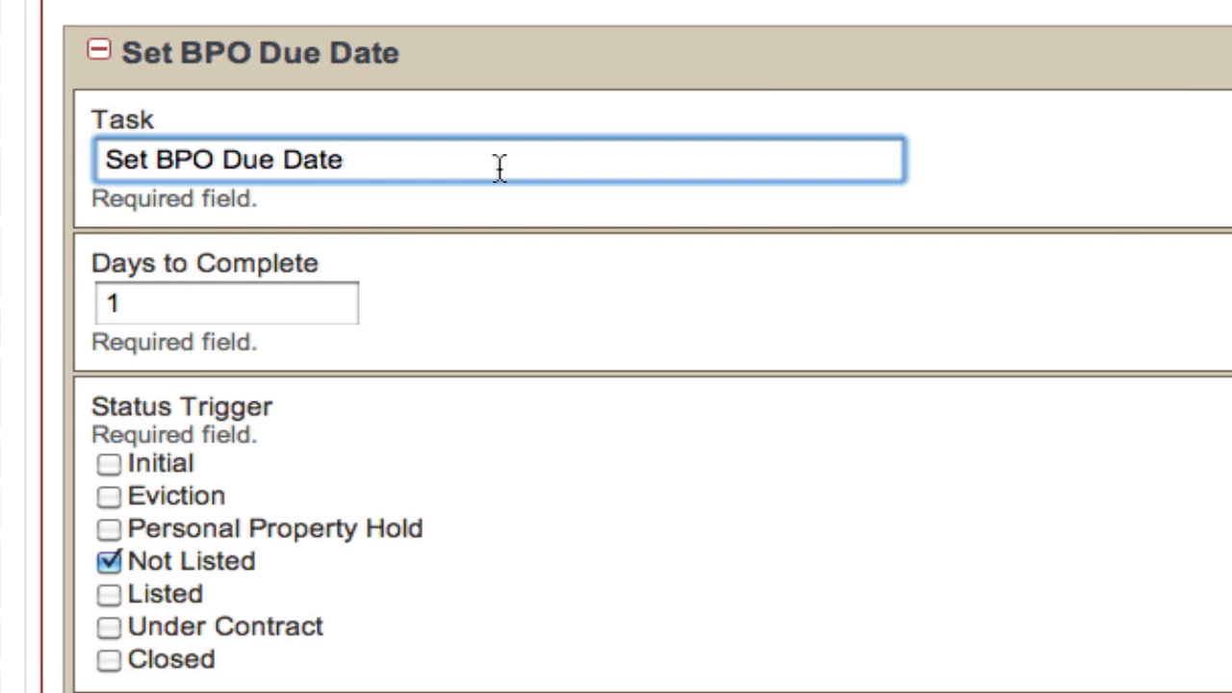
{"action": "left_click", "coordinate": [311, 300]}
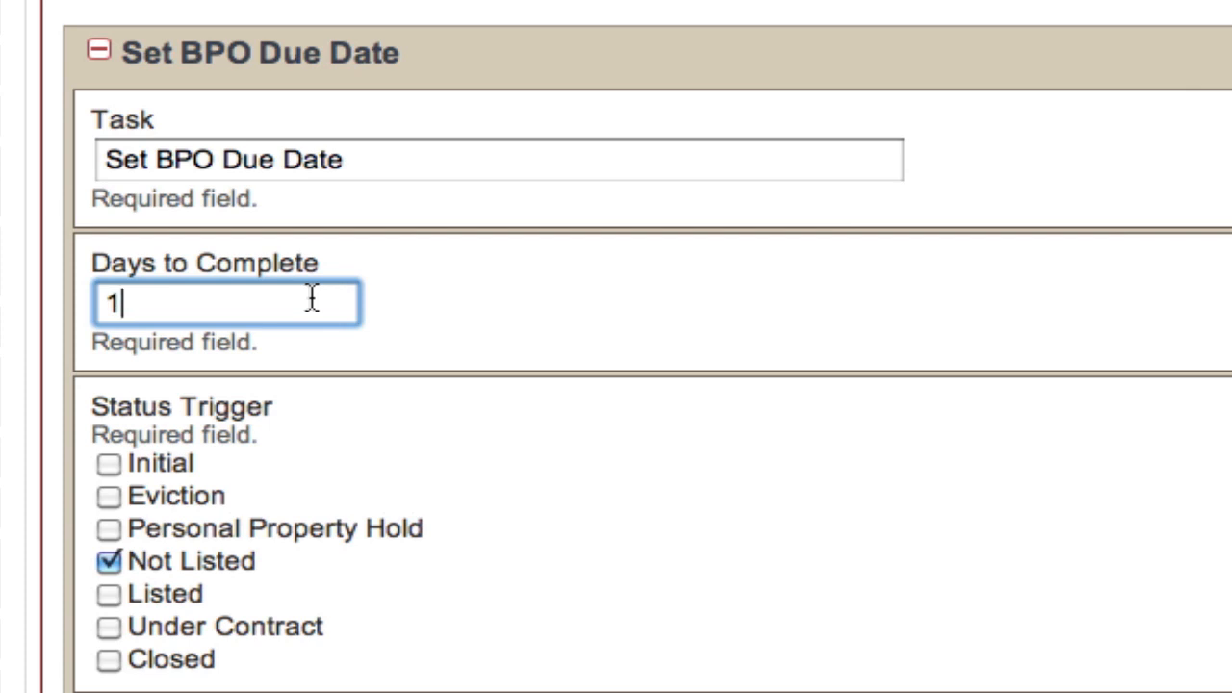
{"action": "left_click", "coordinate": [266, 563]}
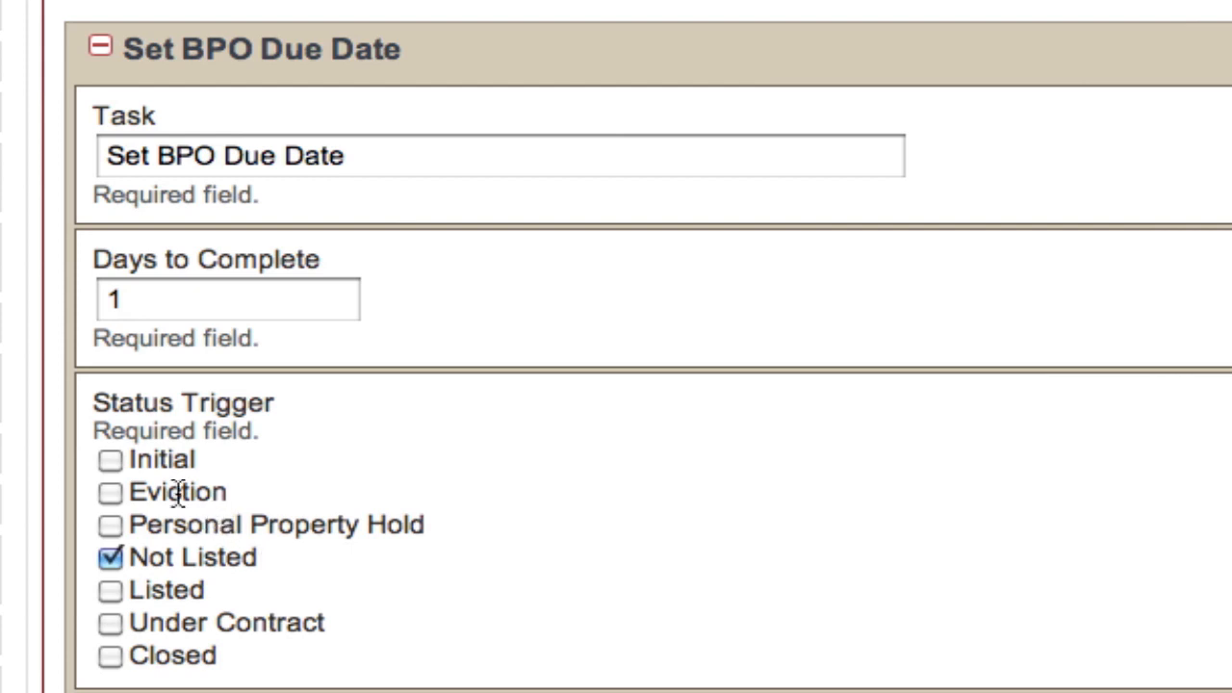
{"action": "left_click_drag", "start_coordinate": [126, 462], "coordinate": [273, 658]}
{"action": "left_click", "coordinate": [273, 658]}
{"action": "scroll", "coordinate": [449, 614], "scroll_direction": "down", "scroll_amount": 6}
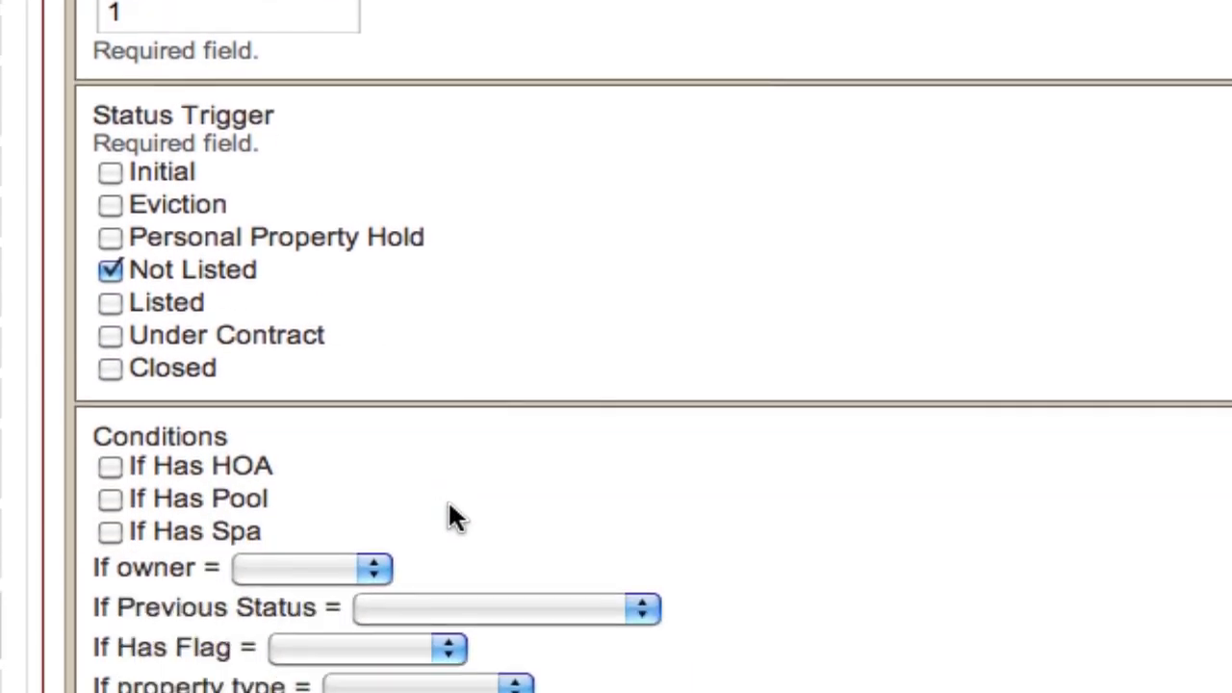
{"action": "scroll", "coordinate": [451, 510], "scroll_direction": "down", "scroll_amount": 5}
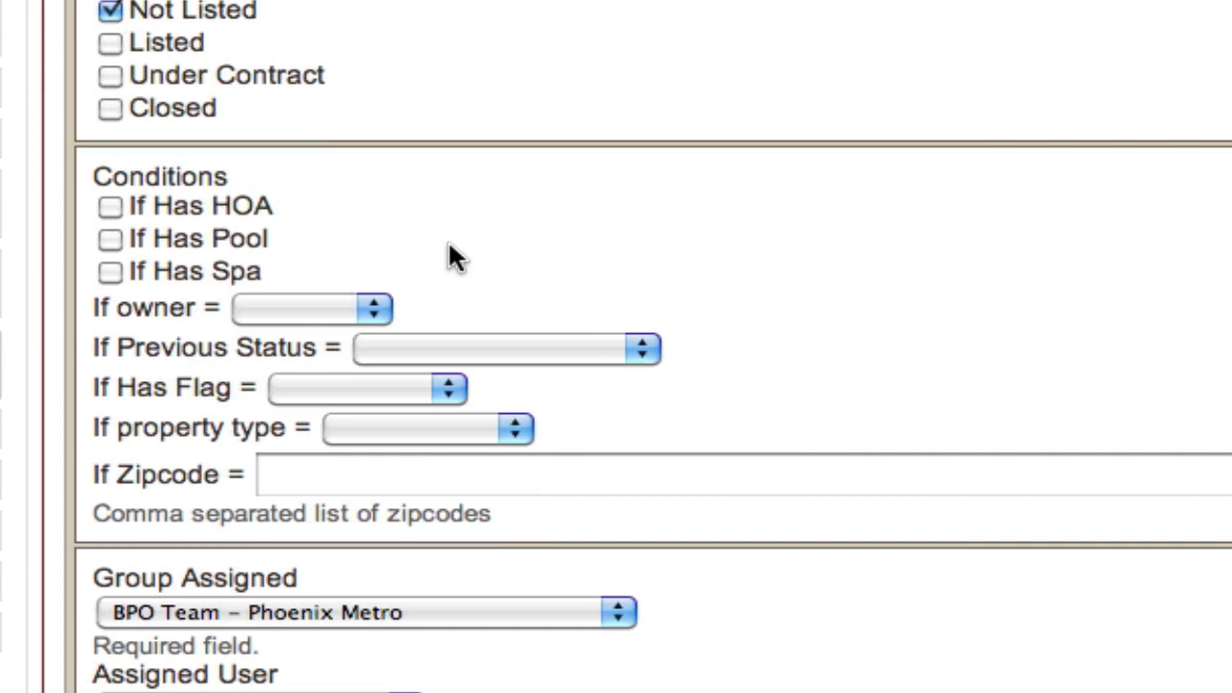
Look at the owner condition's choices, leave it blank, and set the task's If Has Flag condition to red
{"action": "left_click", "coordinate": [358, 308]}
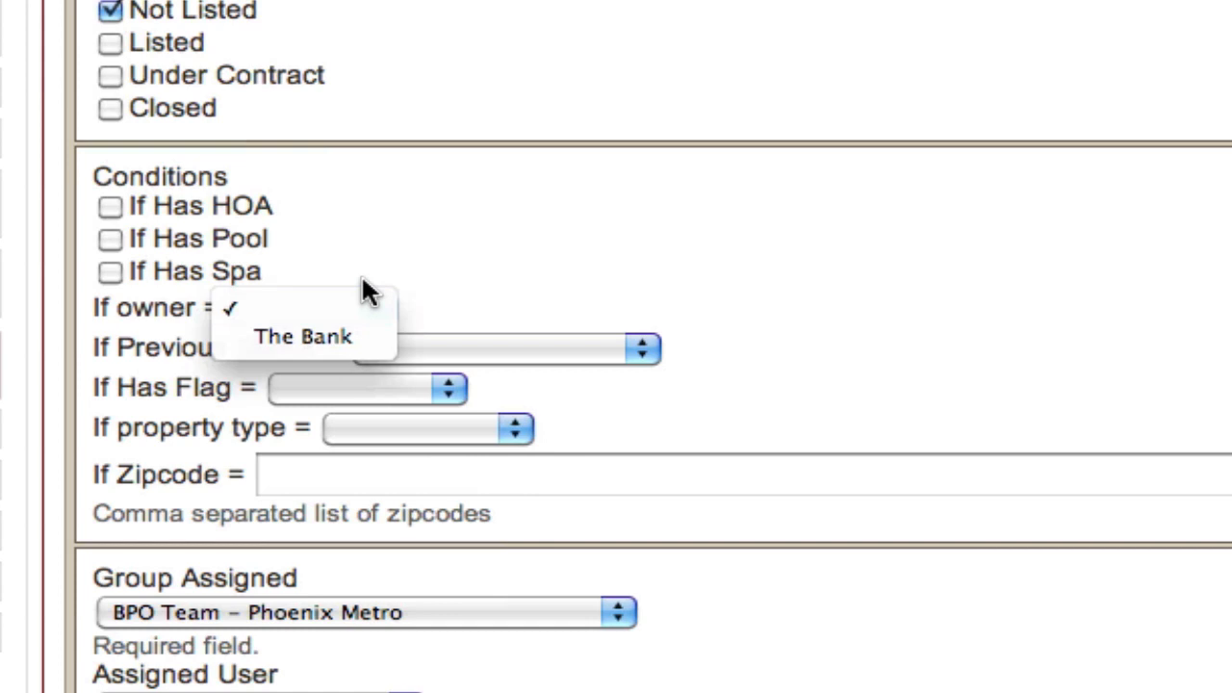
{"action": "left_click", "coordinate": [363, 280]}
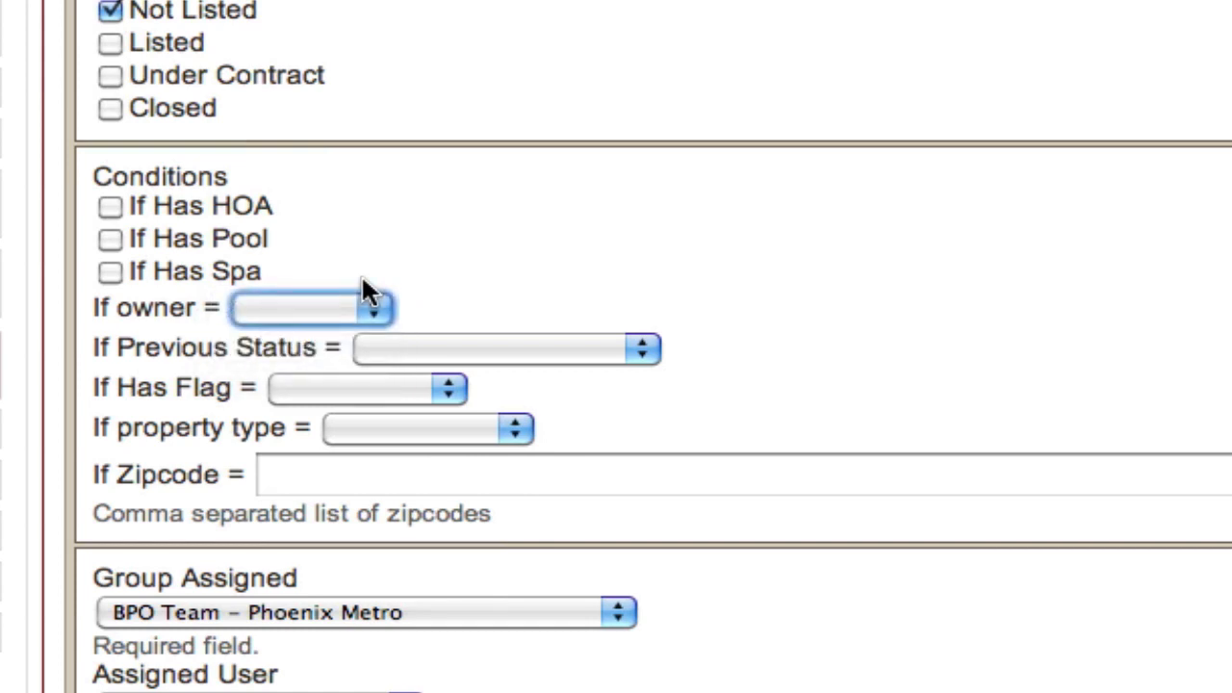
{"action": "left_click", "coordinate": [362, 278]}
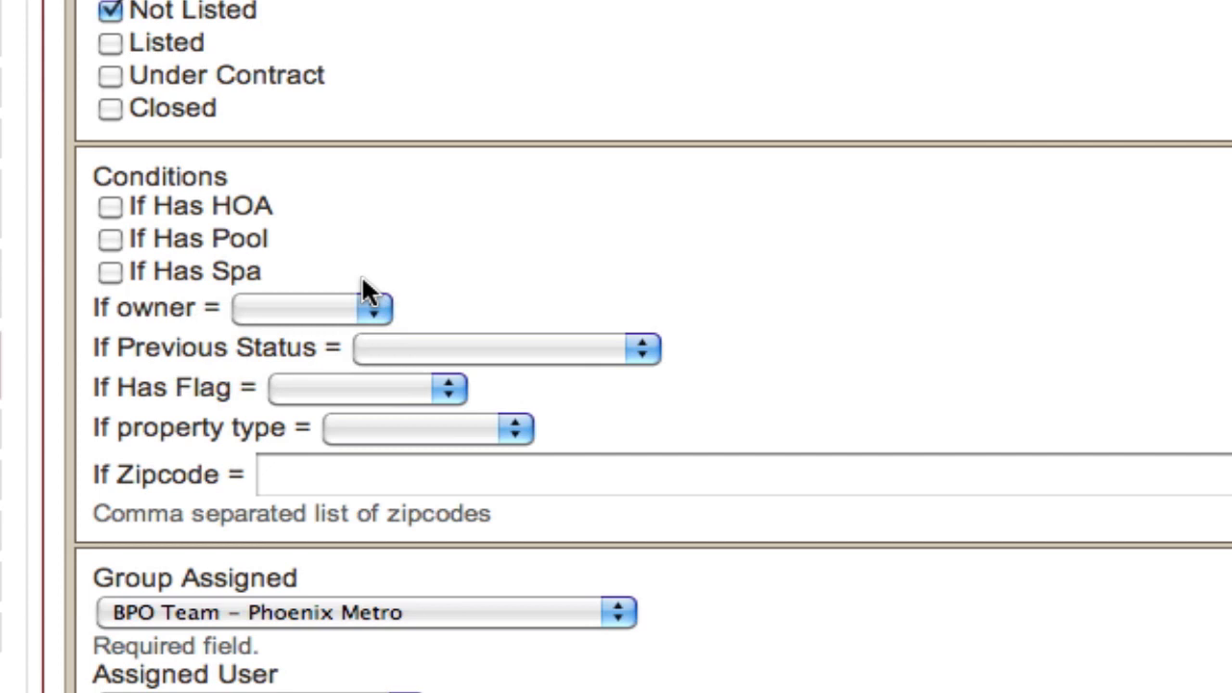
{"action": "left_click", "coordinate": [325, 389]}
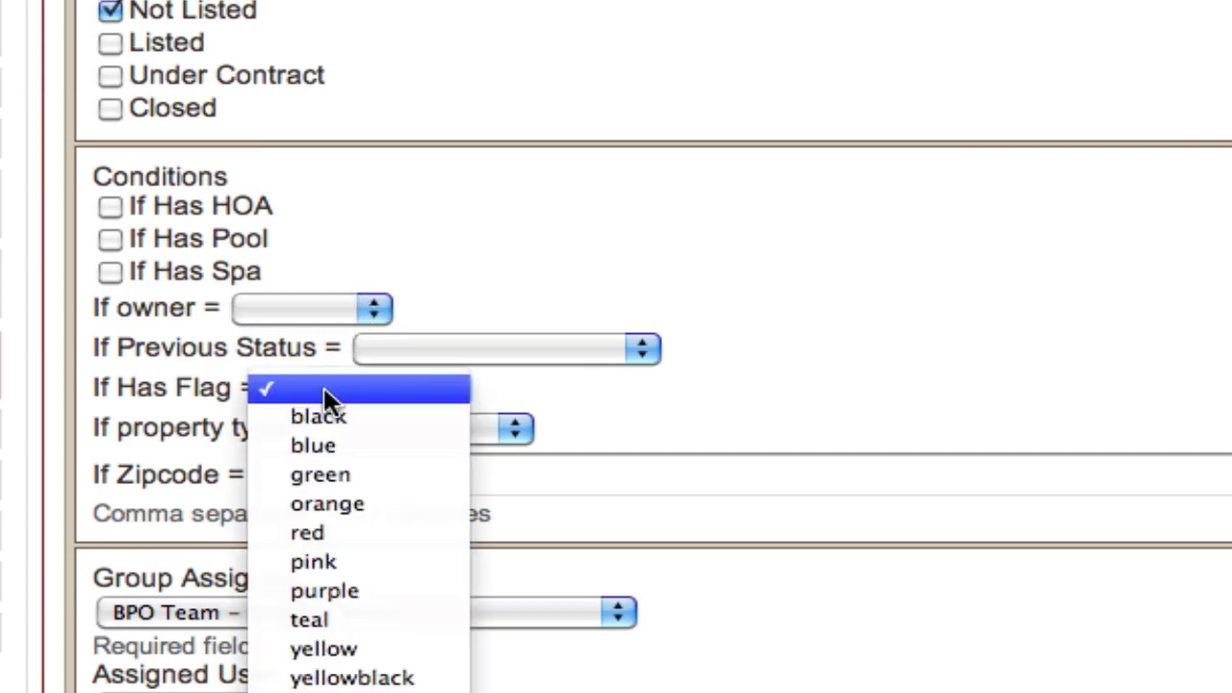
{"action": "left_click", "coordinate": [340, 534]}
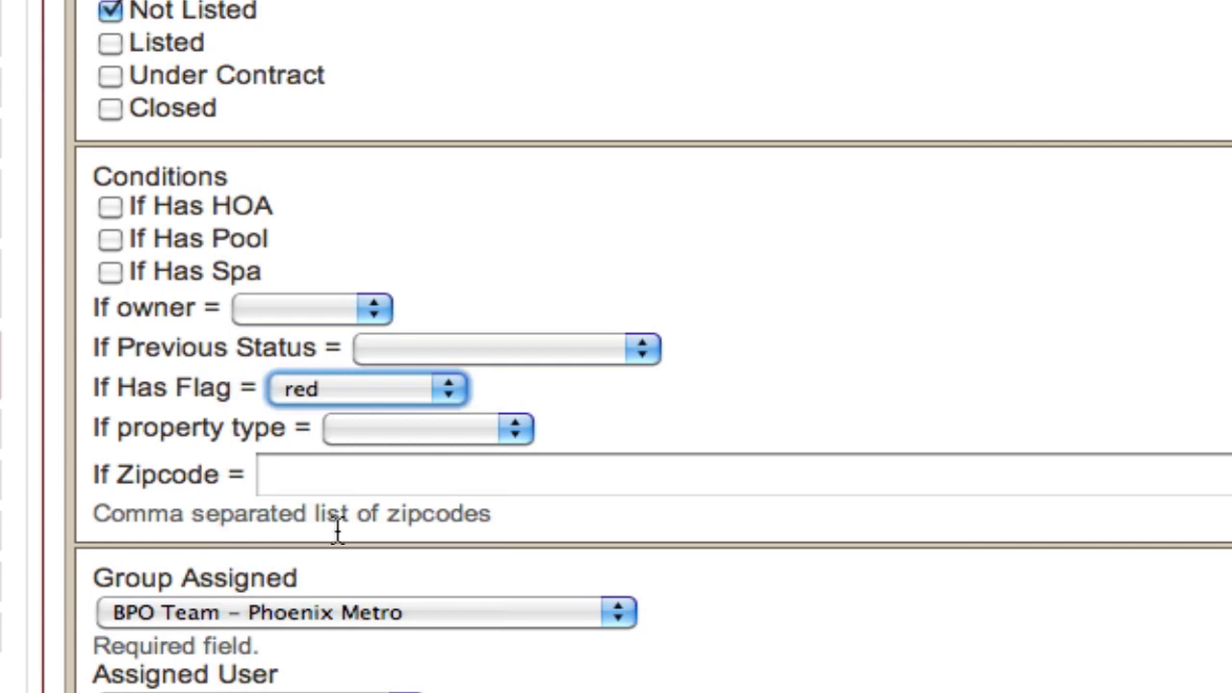
{"action": "left_click", "coordinate": [508, 390]}
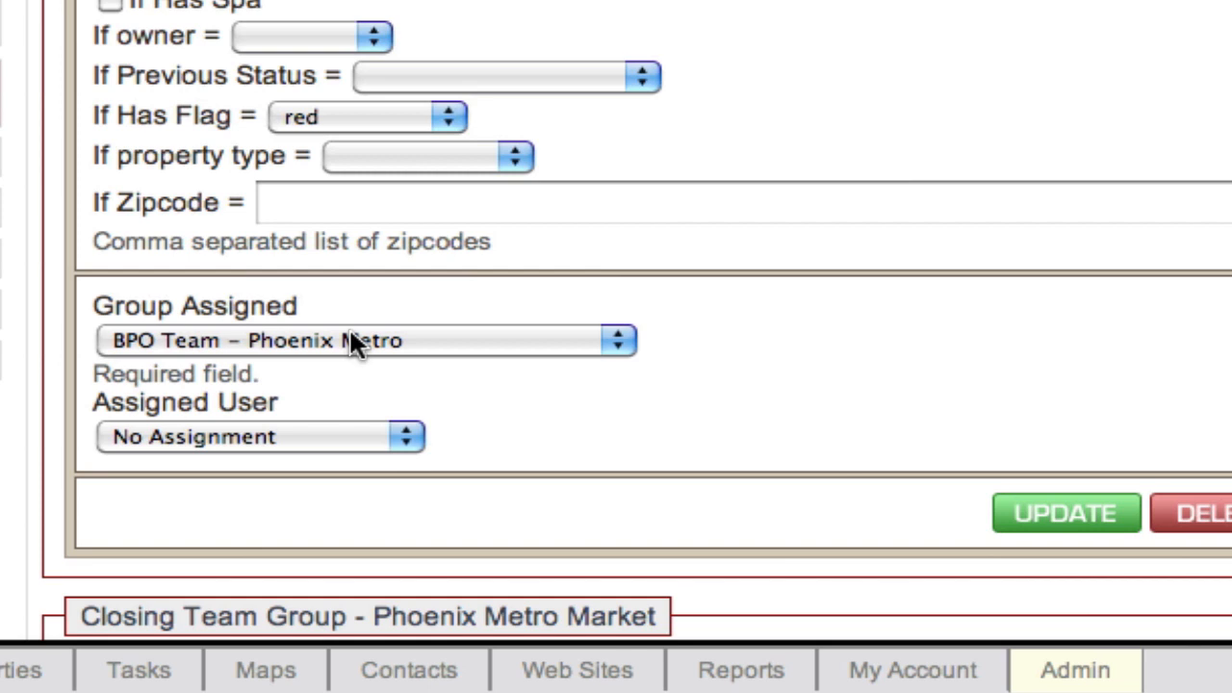
Check the assigned-user choices, then change the task's assigned group to Admin Team – Phoenix Metro
{"action": "left_click", "coordinate": [298, 441]}
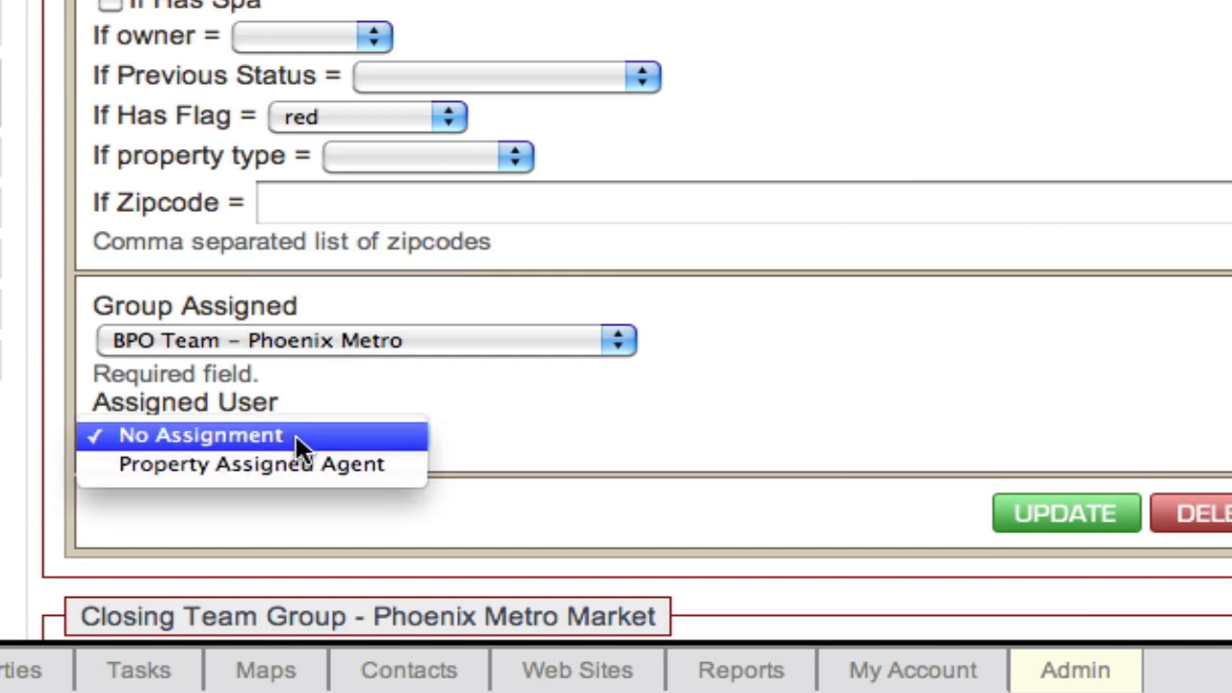
{"action": "left_click", "coordinate": [291, 387]}
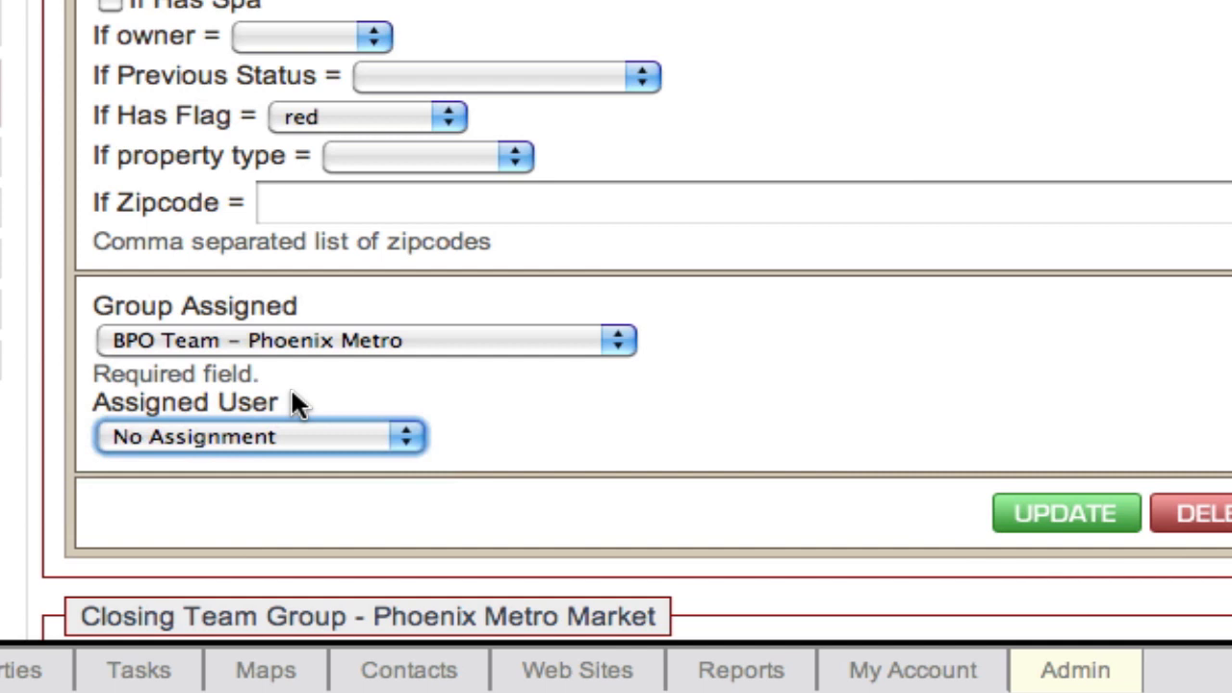
{"action": "left_click", "coordinate": [335, 339]}
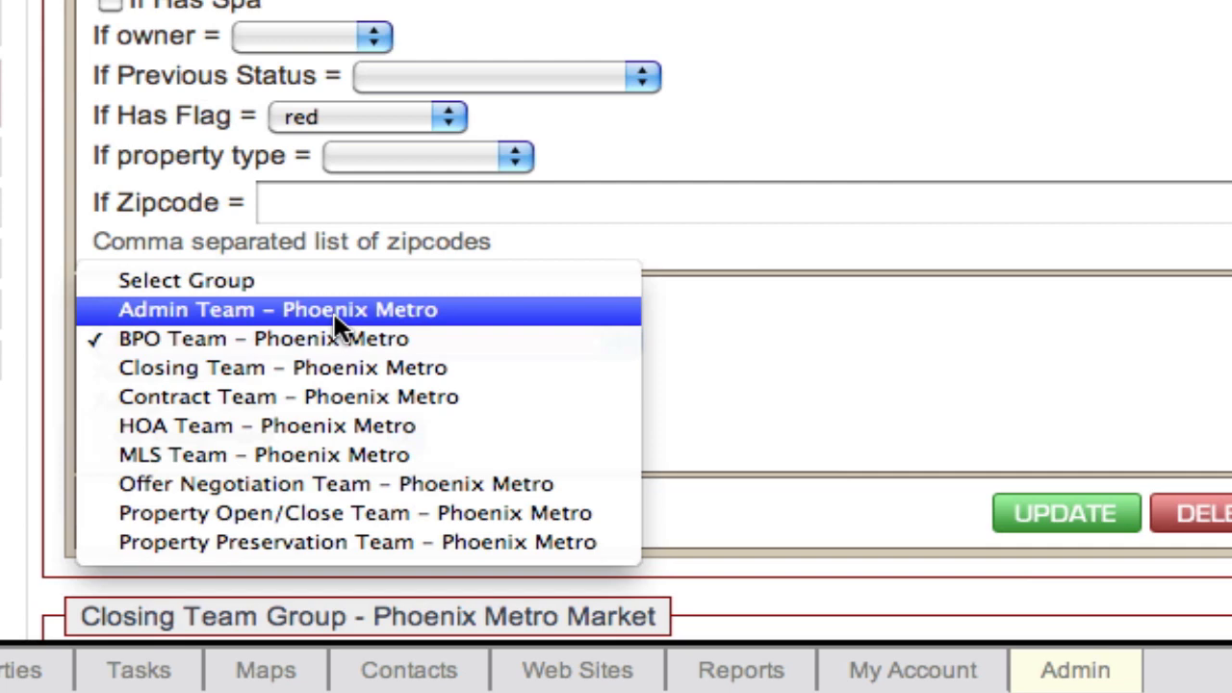
{"action": "left_click", "coordinate": [335, 314]}
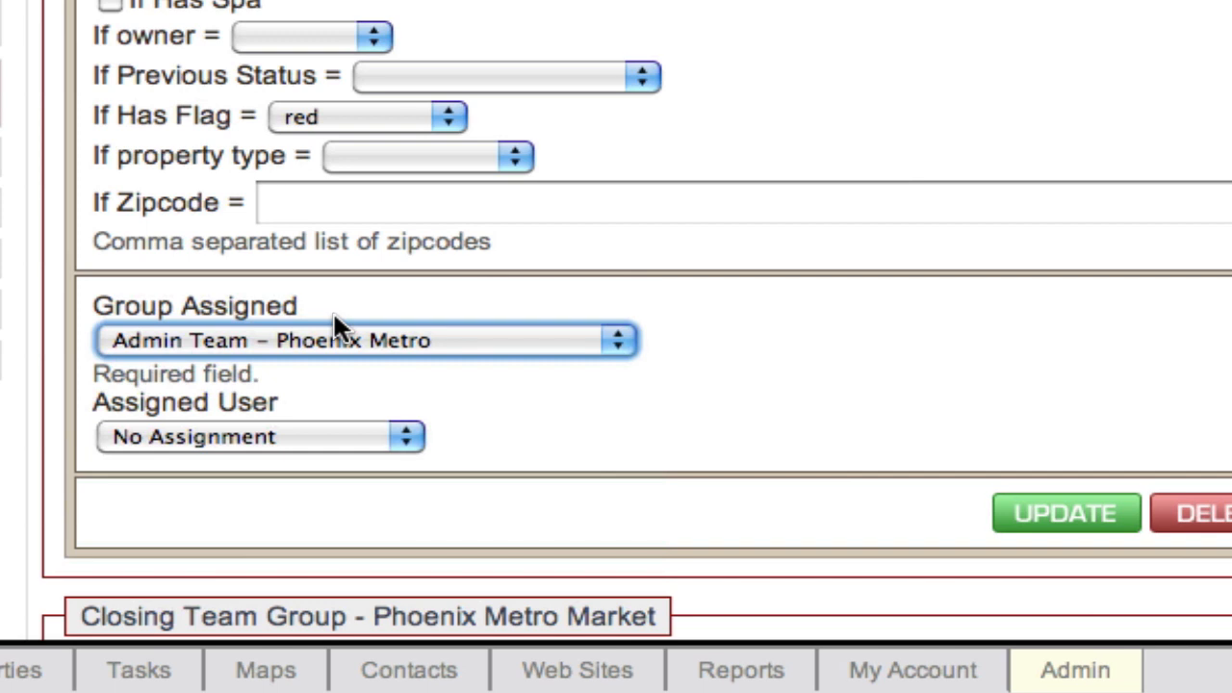
{"action": "left_click", "coordinate": [326, 392]}
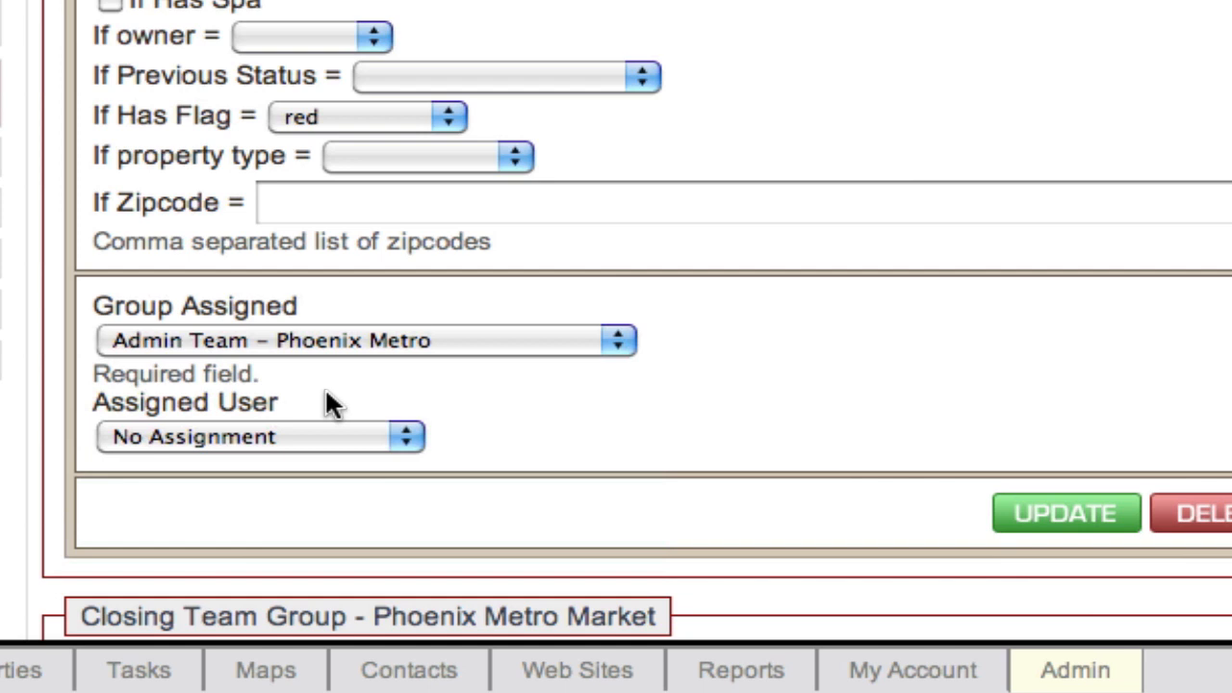
Assign the task to the first individual team member offered for the Admin Team group
{"action": "left_click", "coordinate": [309, 430]}
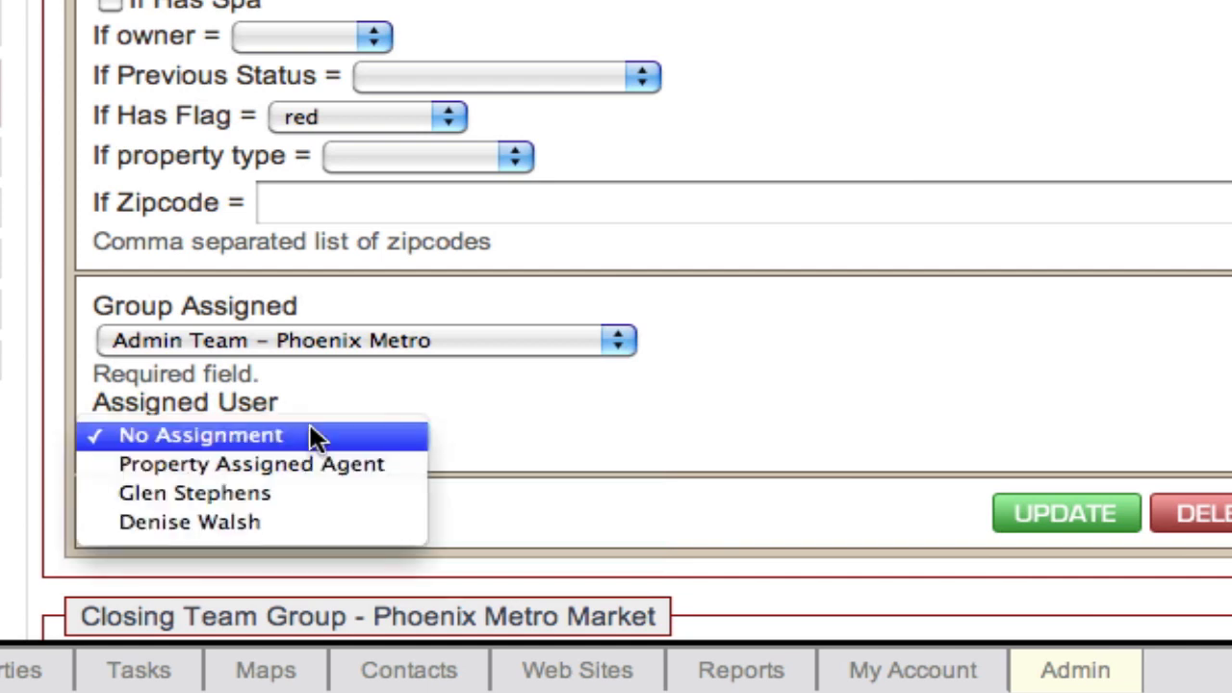
{"action": "left_click", "coordinate": [383, 488]}
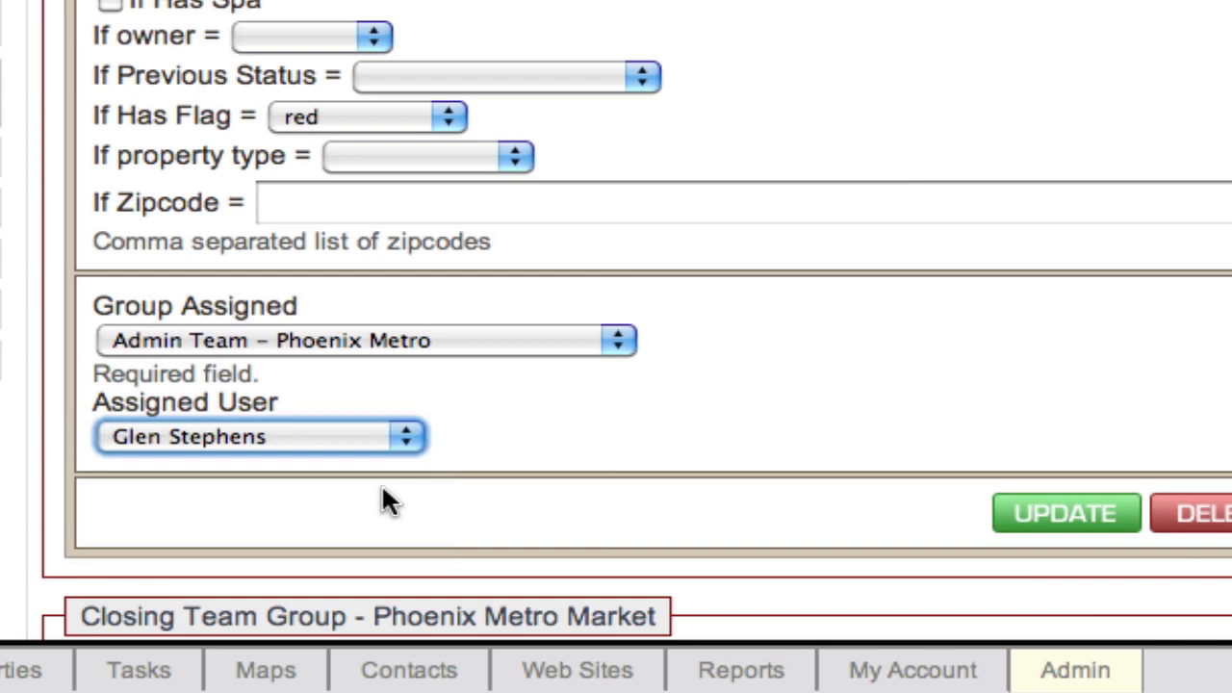
{"action": "left_click", "coordinate": [627, 382]}
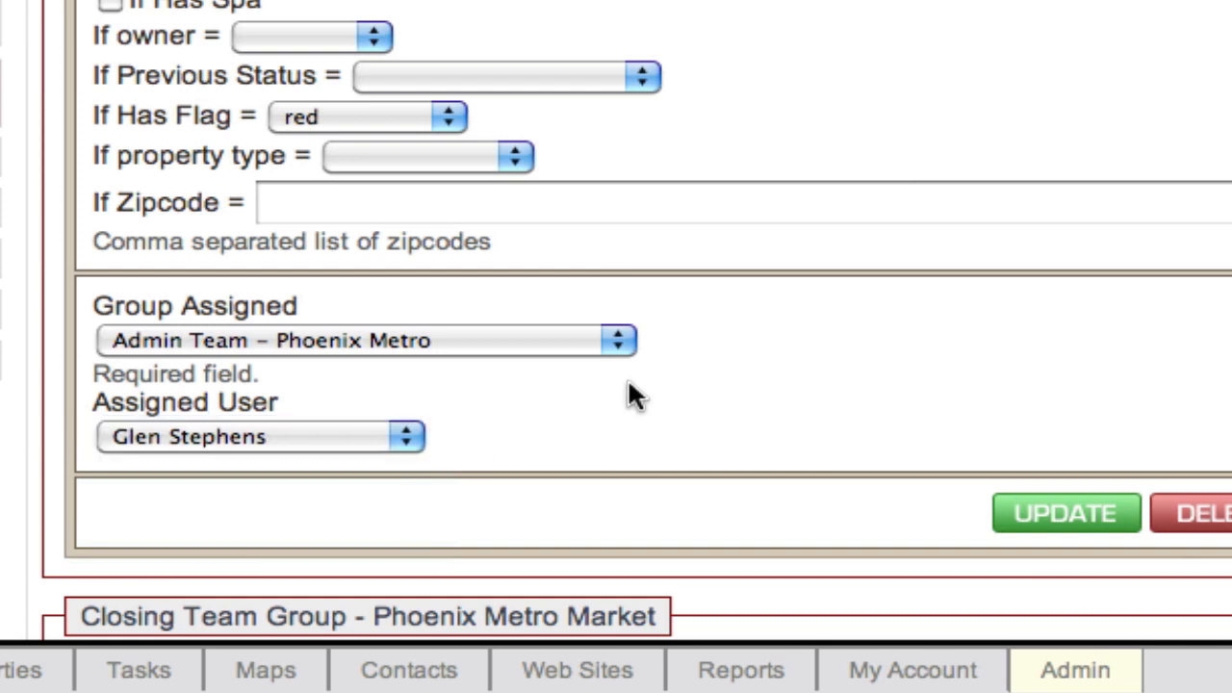
Disable task email notification in the My Account task notification options
{"action": "scroll", "coordinate": [628, 382], "scroll_direction": "down", "scroll_amount": 1}
{"action": "scroll", "coordinate": [627, 382], "scroll_direction": "up", "scroll_amount": 3}
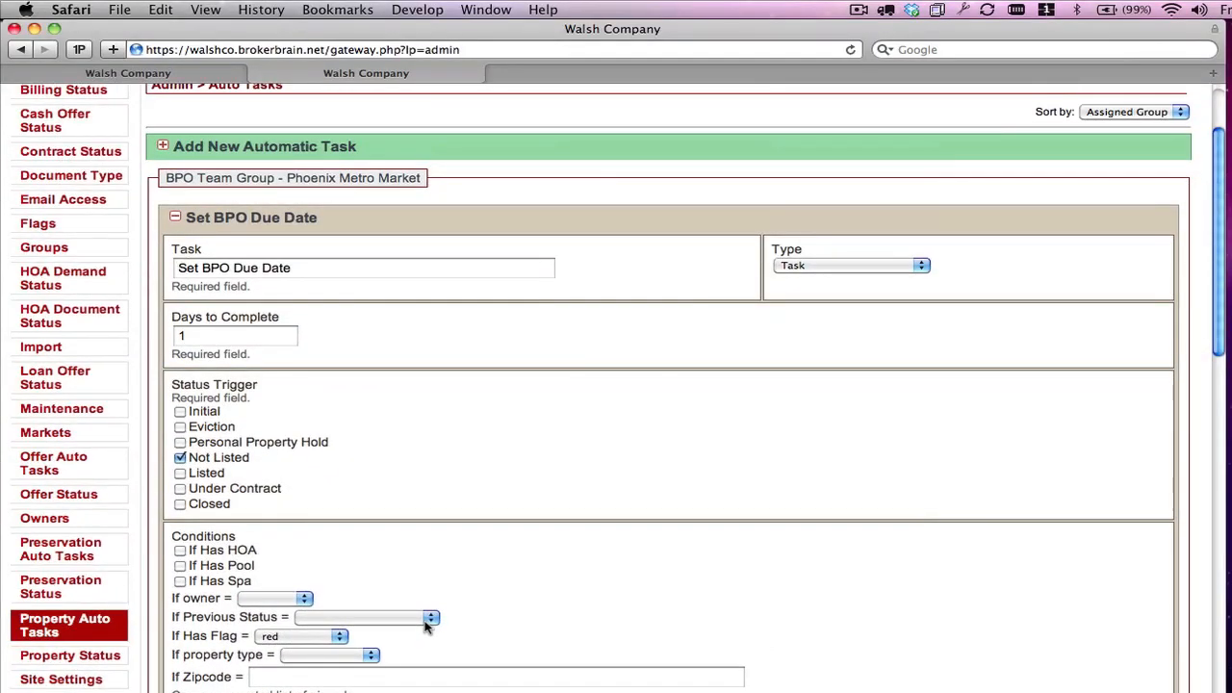
{"action": "scroll", "coordinate": [489, 495], "scroll_direction": "up", "scroll_amount": 3}
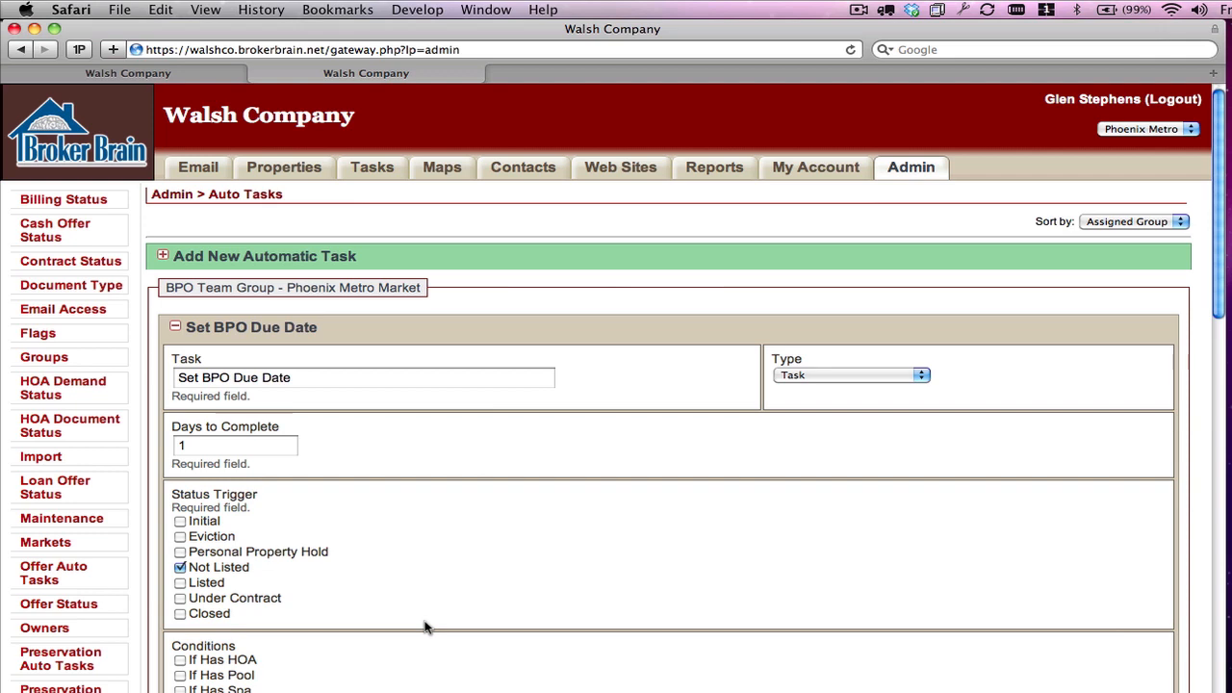
{"action": "left_click", "coordinate": [808, 167]}
{"action": "scroll", "coordinate": [474, 362], "scroll_direction": "down", "scroll_amount": 2}
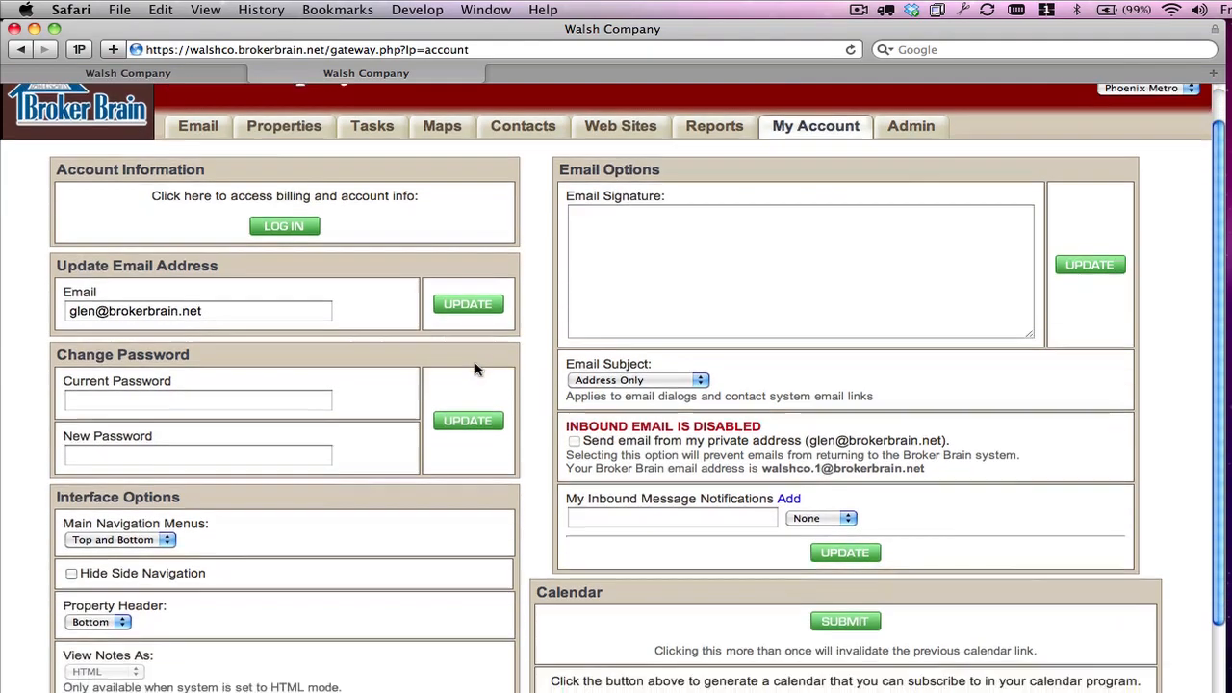
{"action": "scroll", "coordinate": [474, 362], "scroll_direction": "down", "scroll_amount": 3}
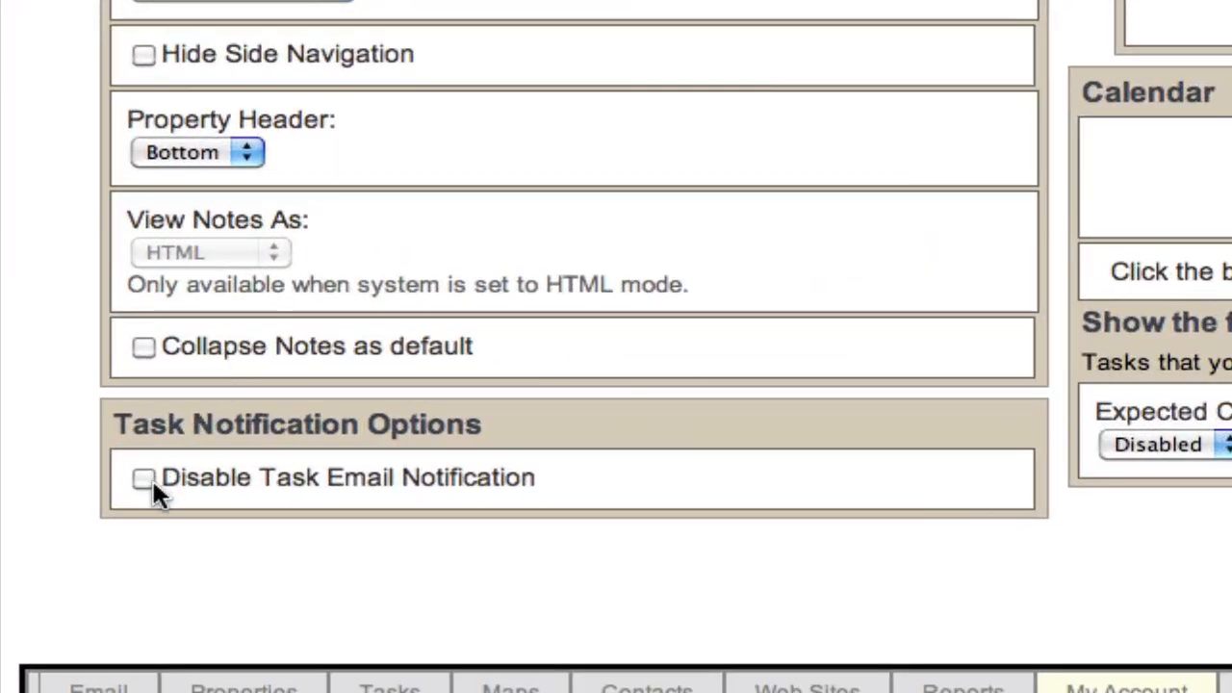
{"action": "left_click", "coordinate": [143, 479]}
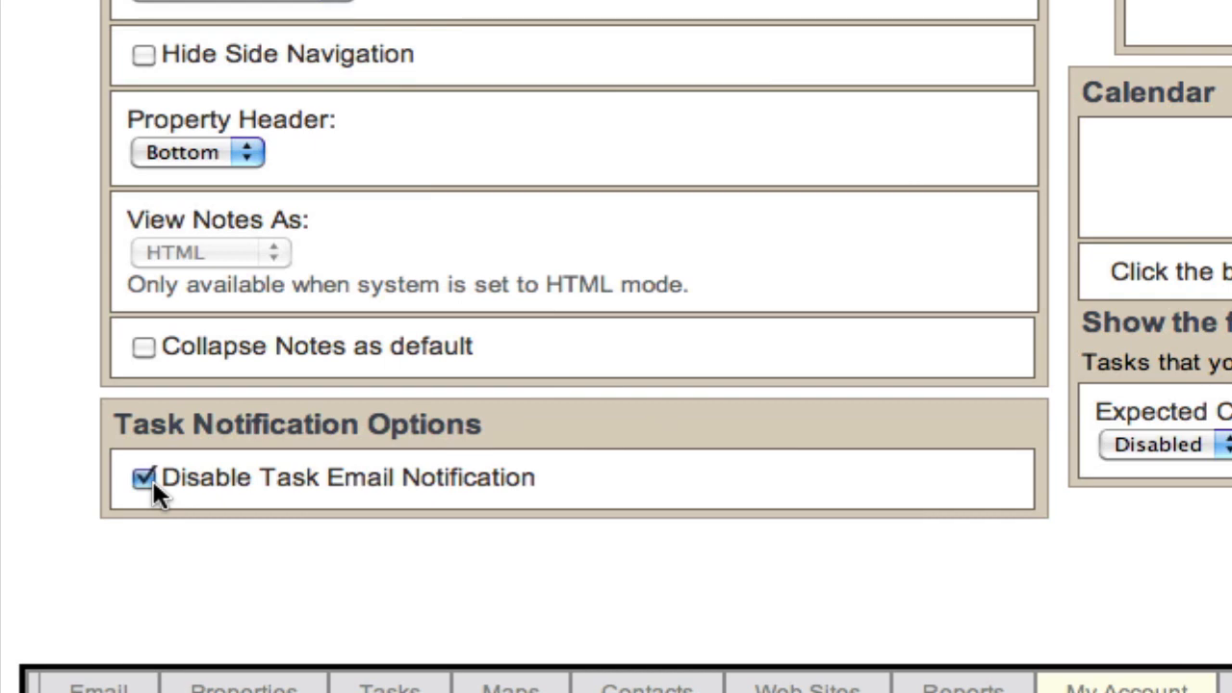
Return from the account settings to the Admin area
{"action": "scroll", "coordinate": [681, 438], "scroll_direction": "up", "scroll_amount": 5}
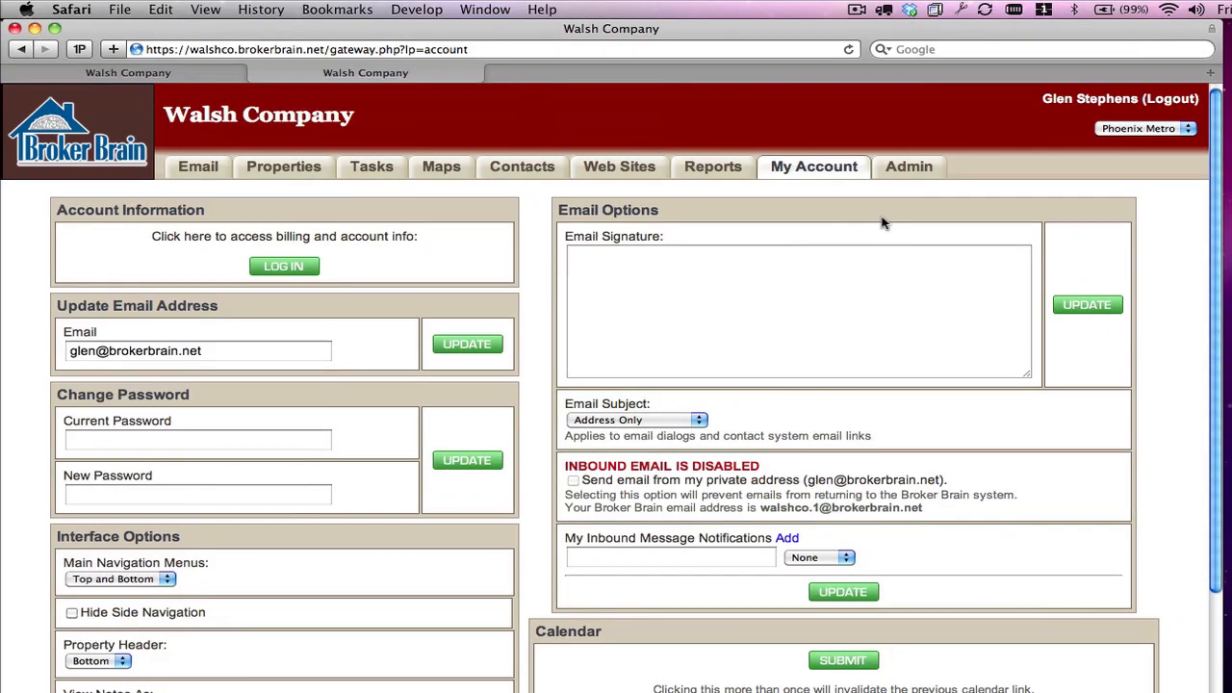
{"action": "left_click", "coordinate": [896, 167]}
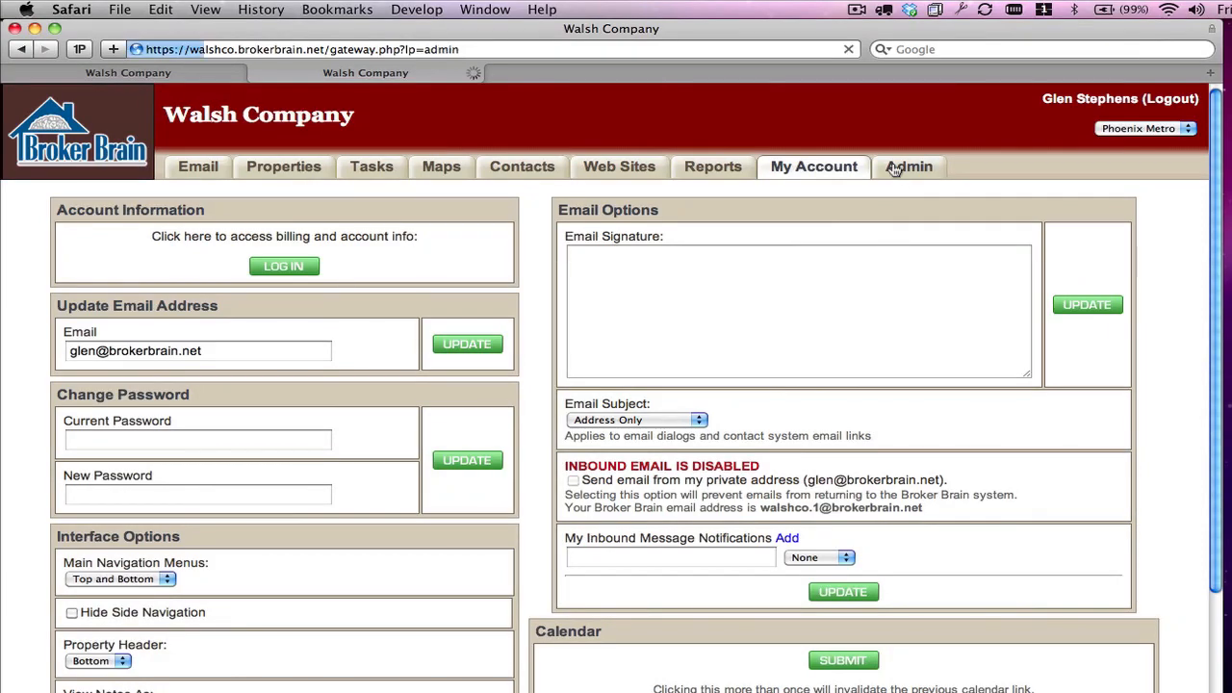